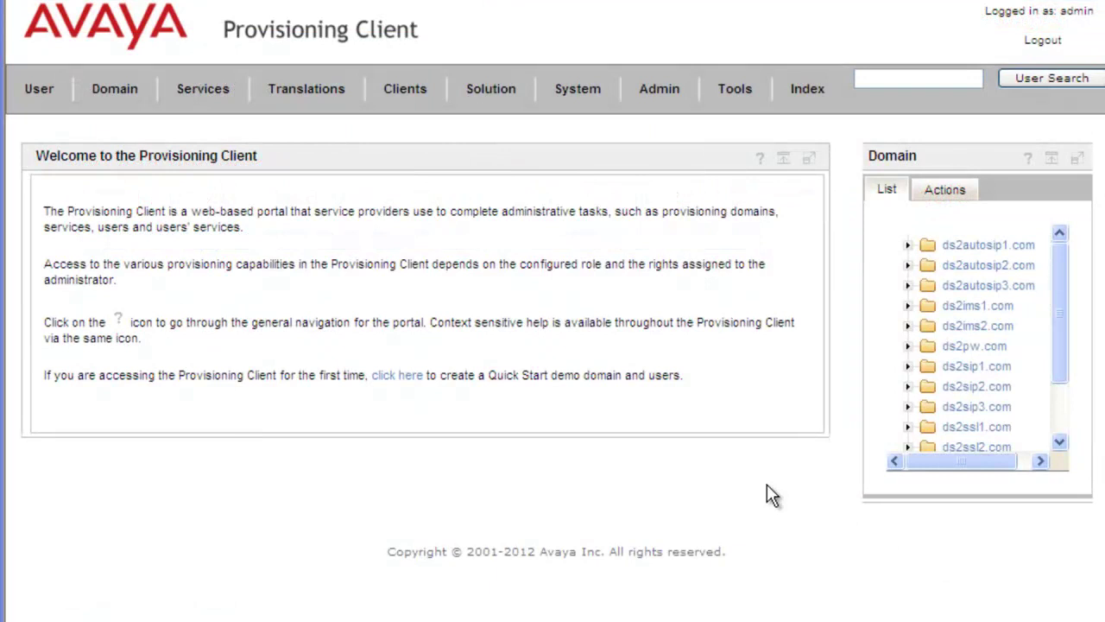
Open Call Park under Services > Call Routing and view the _system_default_ profile's settings.
{"action": "left_click", "coordinate": [207, 99]}
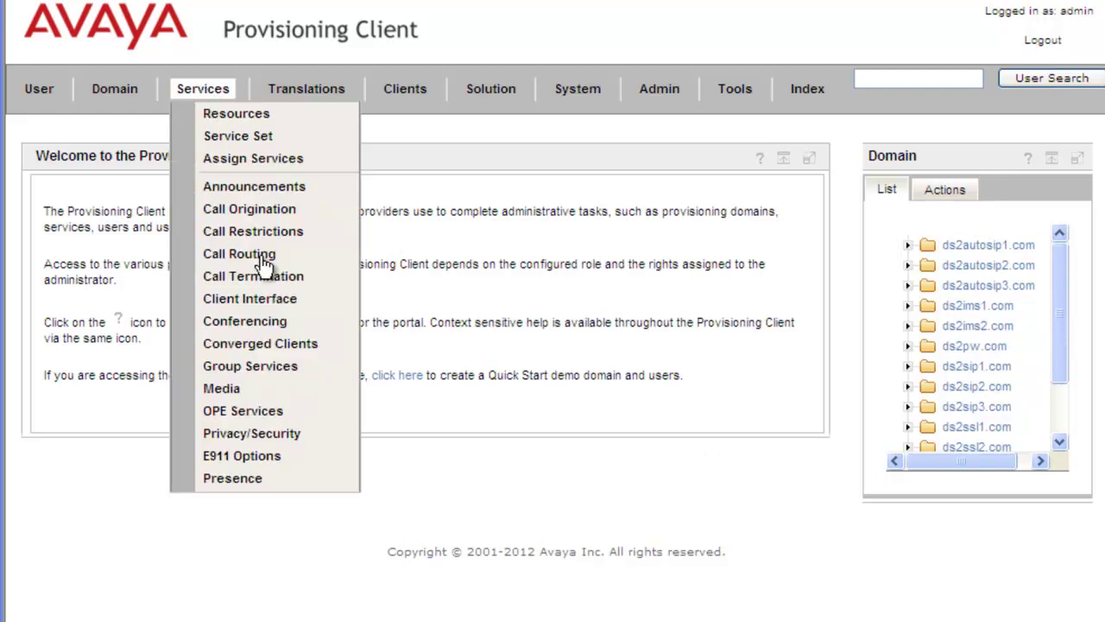
{"action": "mouse_move", "coordinate": [261, 256]}
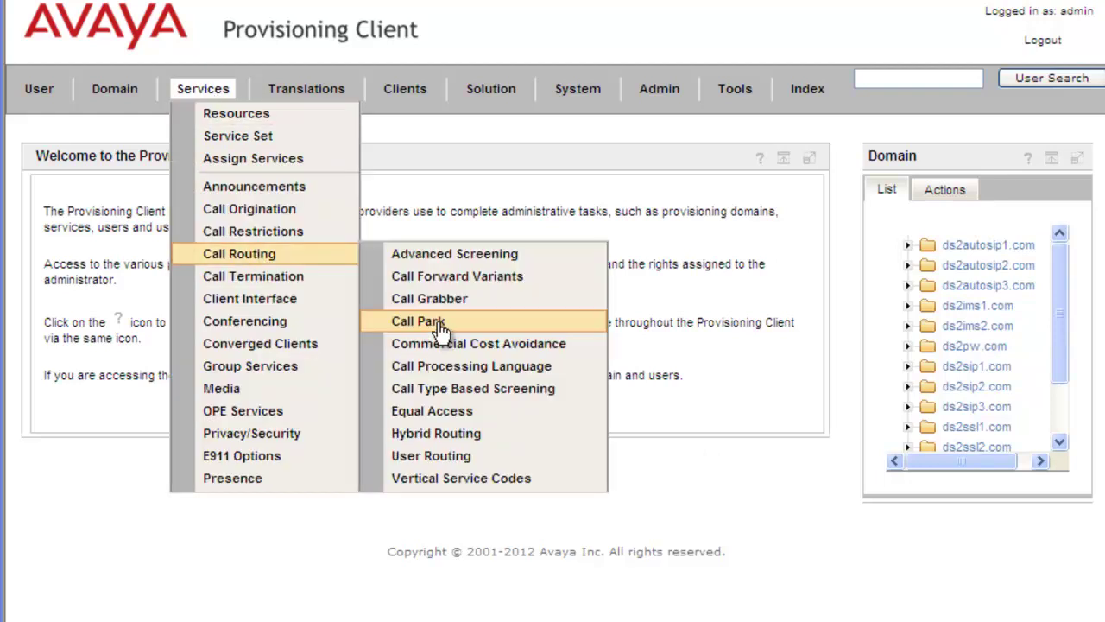
{"action": "left_click", "coordinate": [440, 323]}
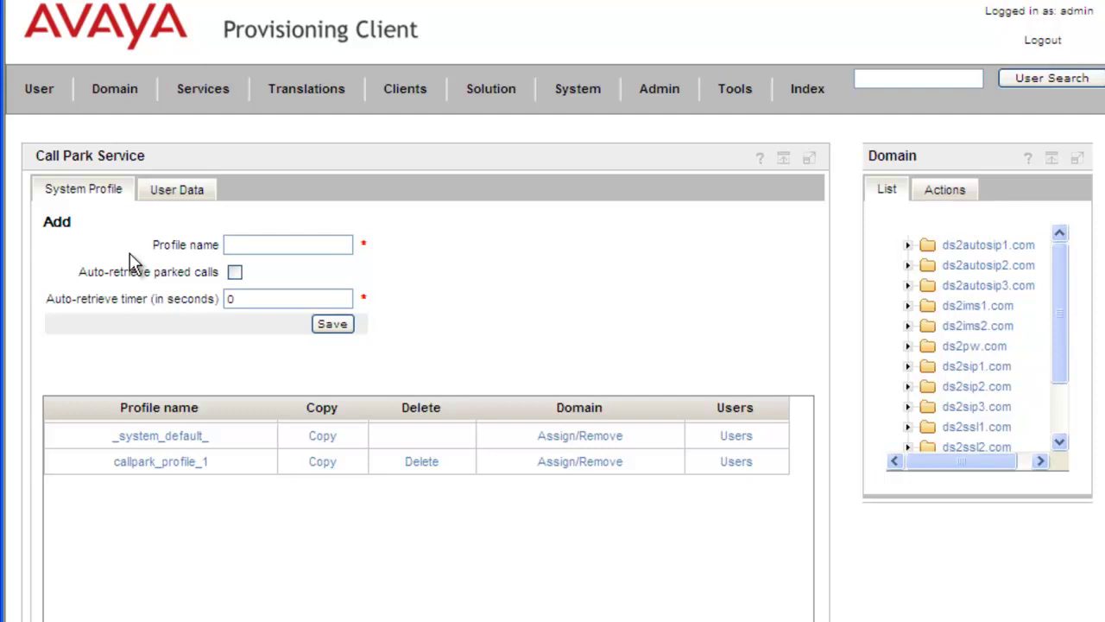
{"action": "left_click", "coordinate": [172, 444]}
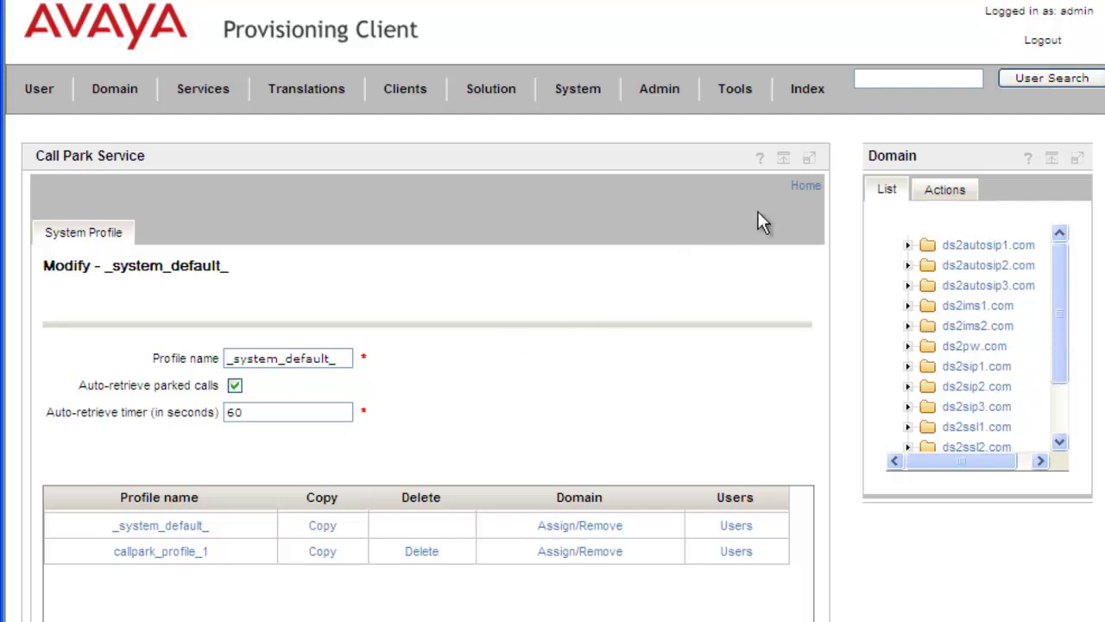
Add call park profile 'KevinTestingPark' with auto-retrieve enabled and a 300-second timer.
{"action": "left_click", "coordinate": [803, 188]}
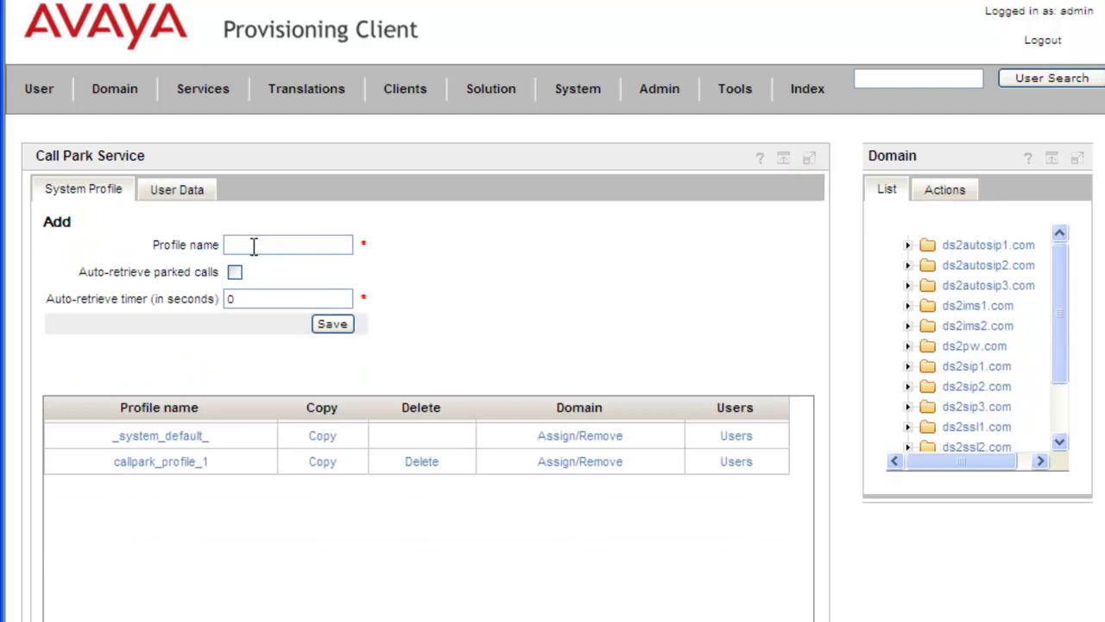
{"action": "left_click", "coordinate": [253, 247]}
{"action": "type", "text": "KevinTestingPark"}
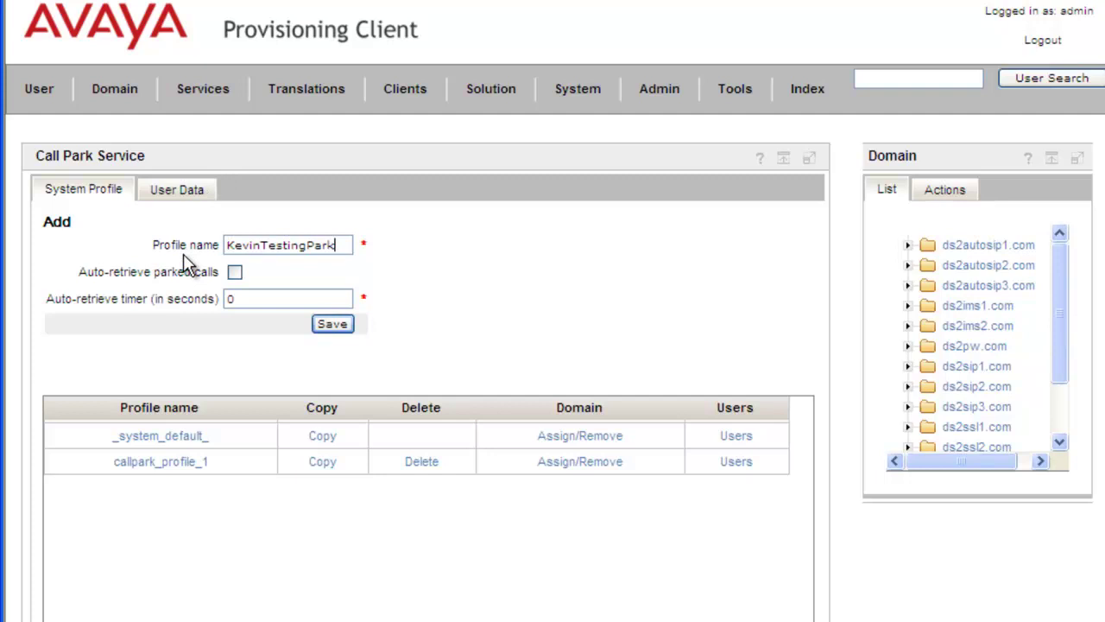
{"action": "left_click", "coordinate": [239, 272]}
{"action": "double_click", "coordinate": [228, 300]}
{"action": "type", "text": "300"}
{"action": "left_click", "coordinate": [341, 325]}
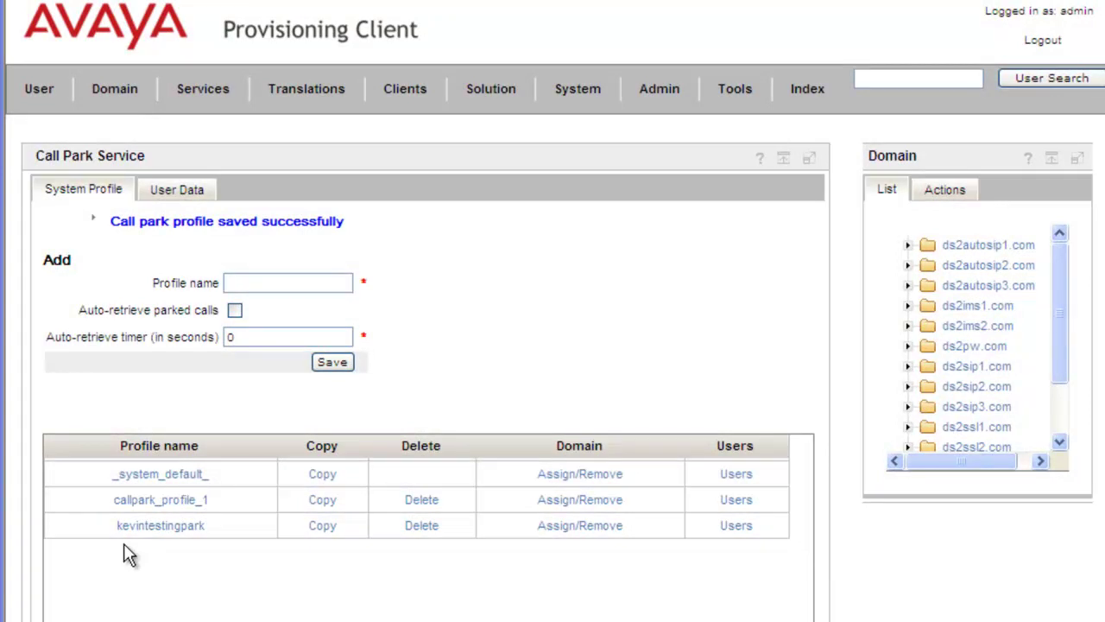
Copy ds2autosip1.com into kevintestingpark's selected domains and save the assignment.
{"action": "left_click", "coordinate": [610, 535]}
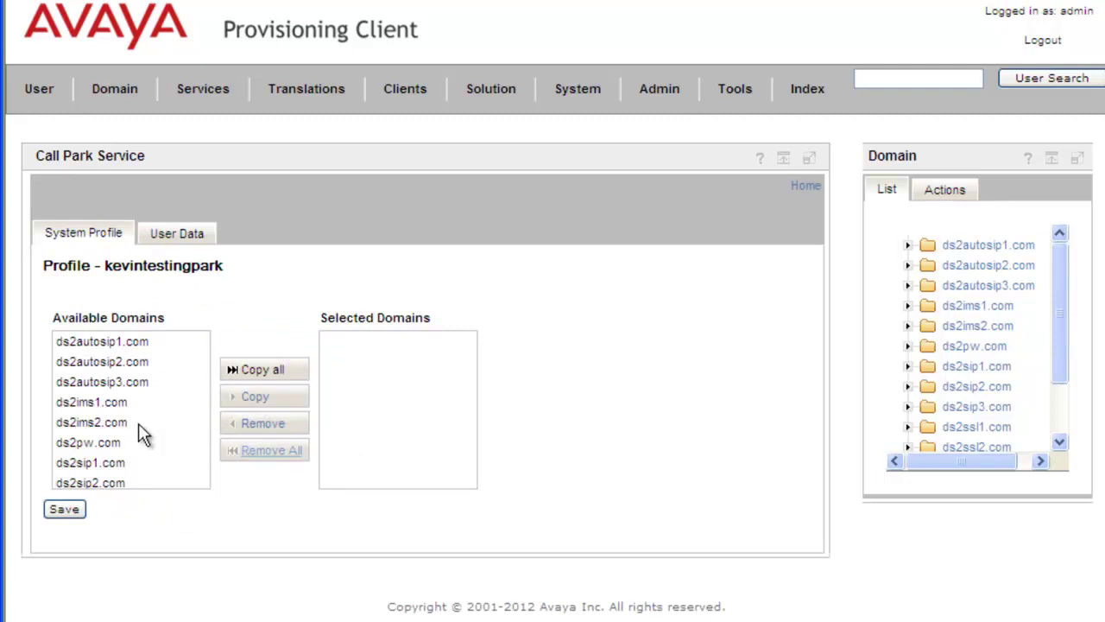
{"action": "left_click", "coordinate": [115, 342]}
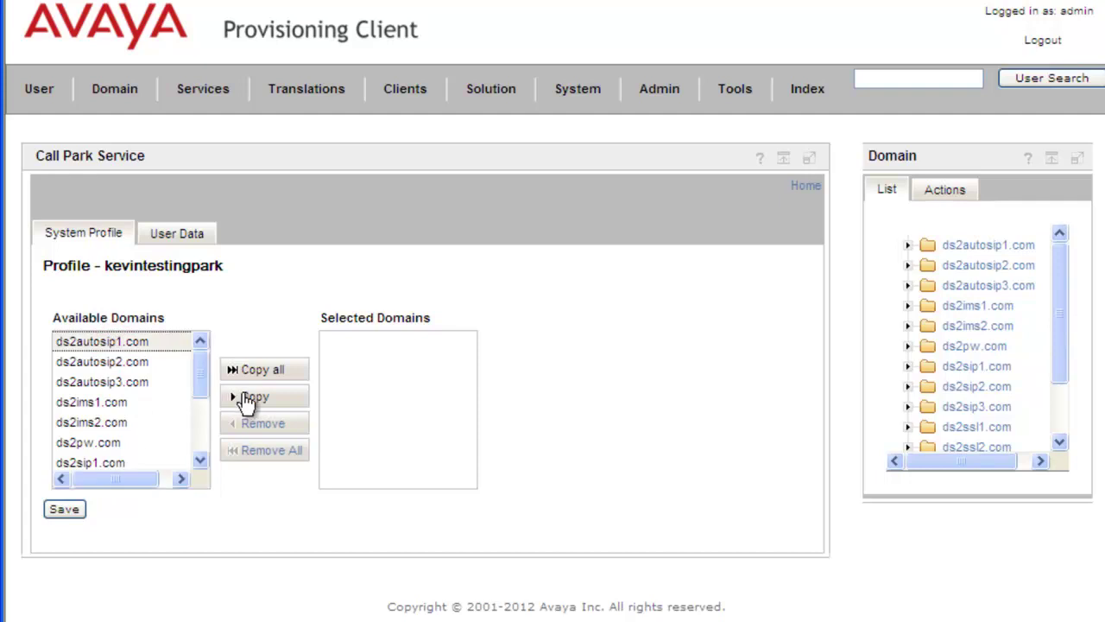
{"action": "left_click", "coordinate": [261, 400]}
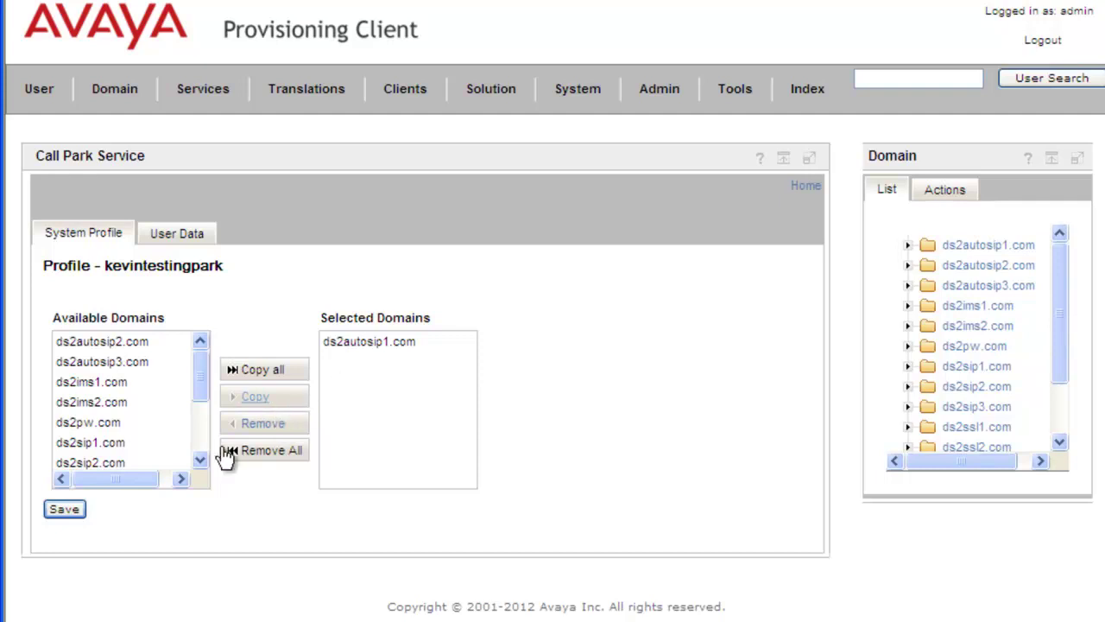
{"action": "left_click", "coordinate": [66, 509]}
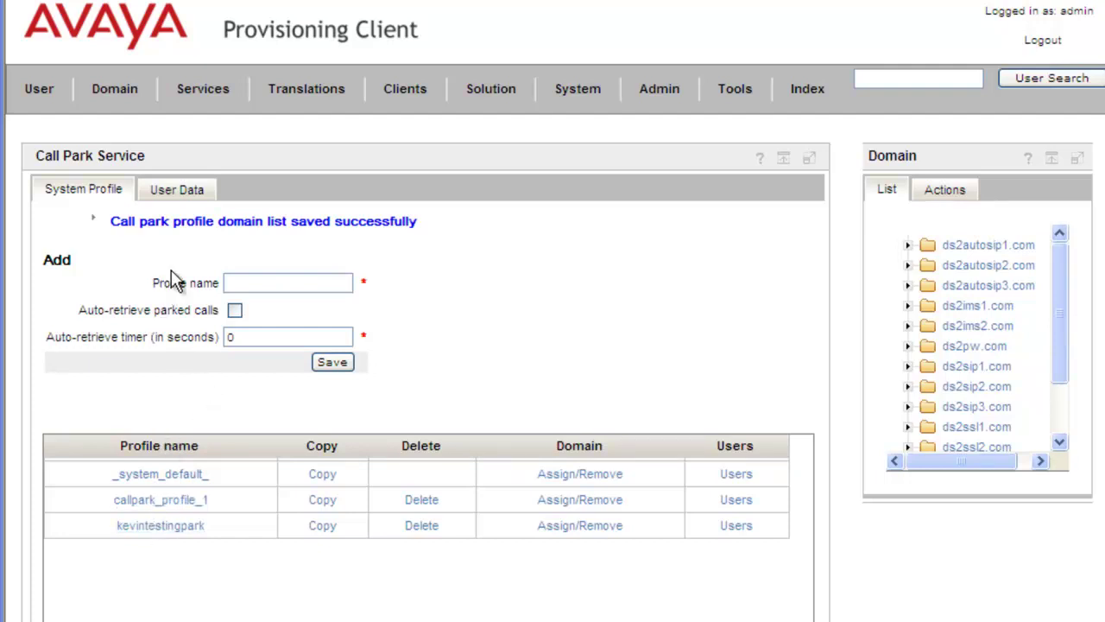
Search the users in ds2autosip1.com and open the first user's details.
{"action": "left_click", "coordinate": [49, 98]}
{"action": "left_click", "coordinate": [49, 98]}
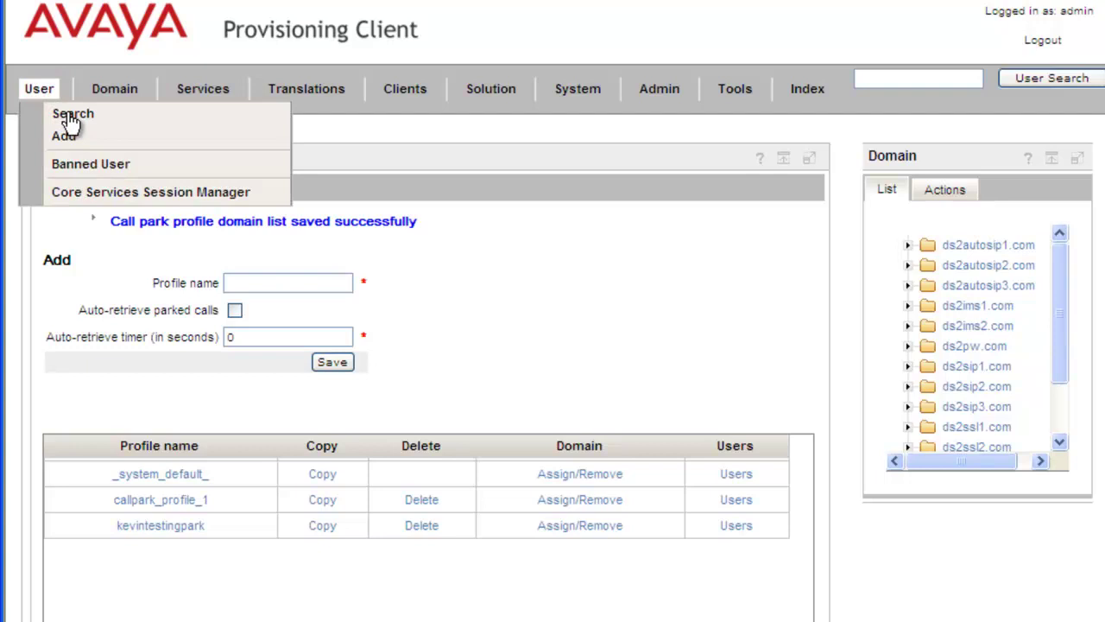
{"action": "left_click", "coordinate": [70, 119]}
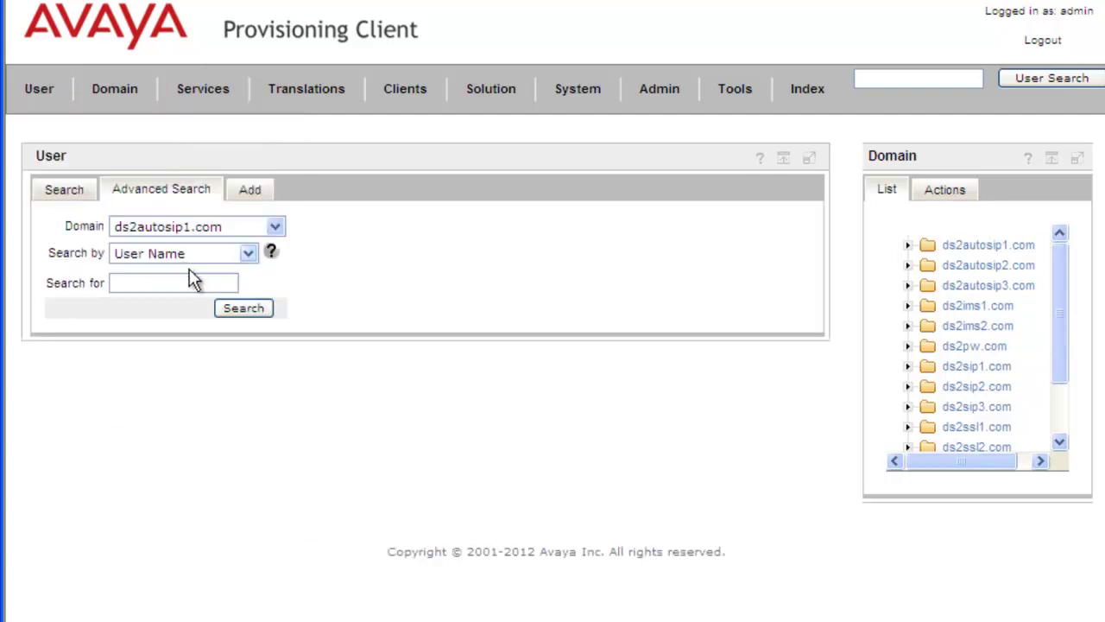
{"action": "left_click", "coordinate": [262, 315]}
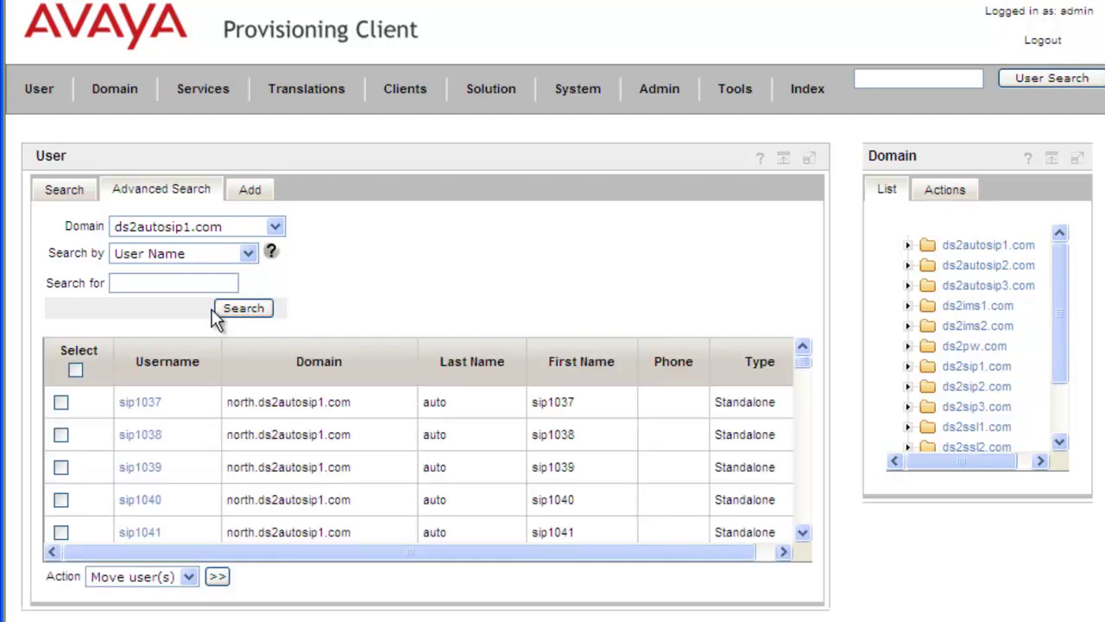
{"action": "left_click", "coordinate": [147, 411]}
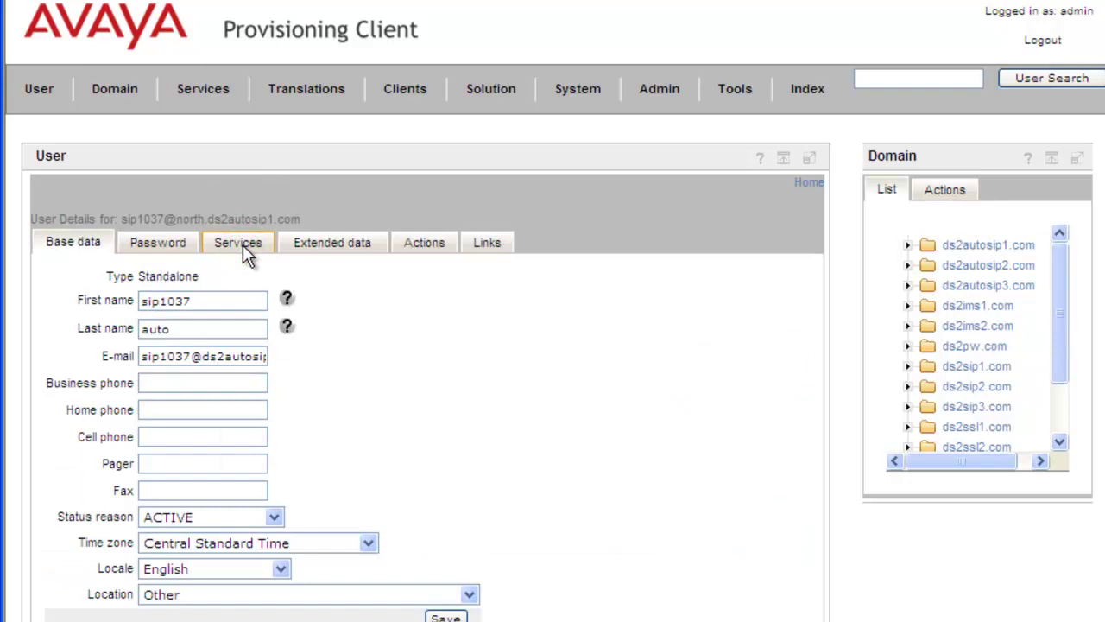
Tick Call Park among the user's services and save the assignment.
{"action": "scroll", "coordinate": [96, 467], "scroll_direction": "down", "scroll_amount": 3}
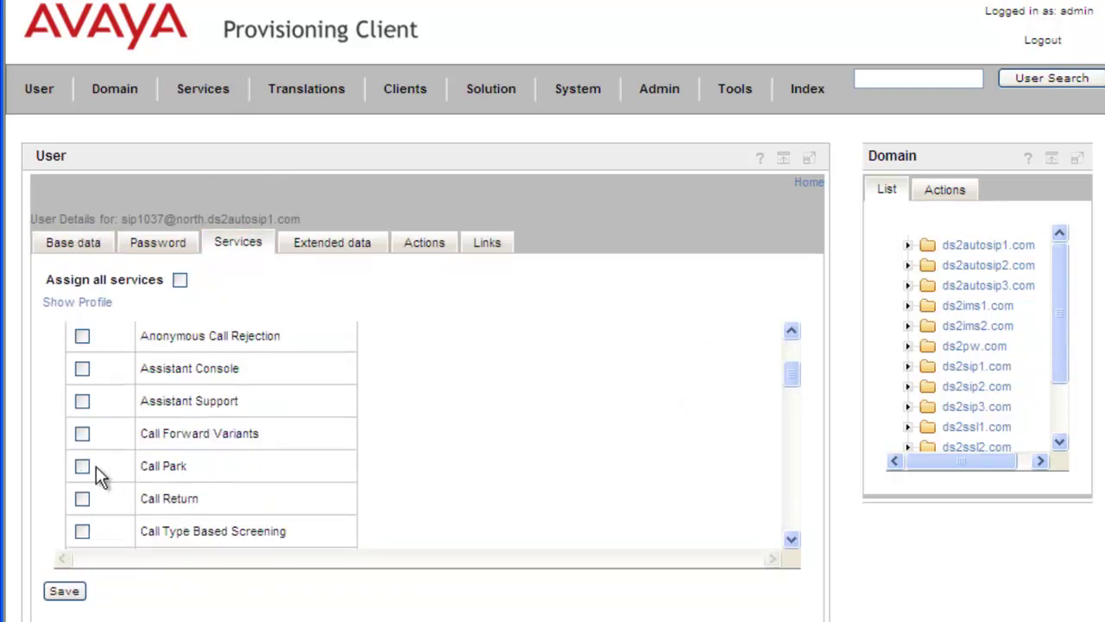
{"action": "left_click", "coordinate": [82, 467]}
{"action": "left_click", "coordinate": [66, 596]}
{"action": "left_click", "coordinate": [64, 593]}
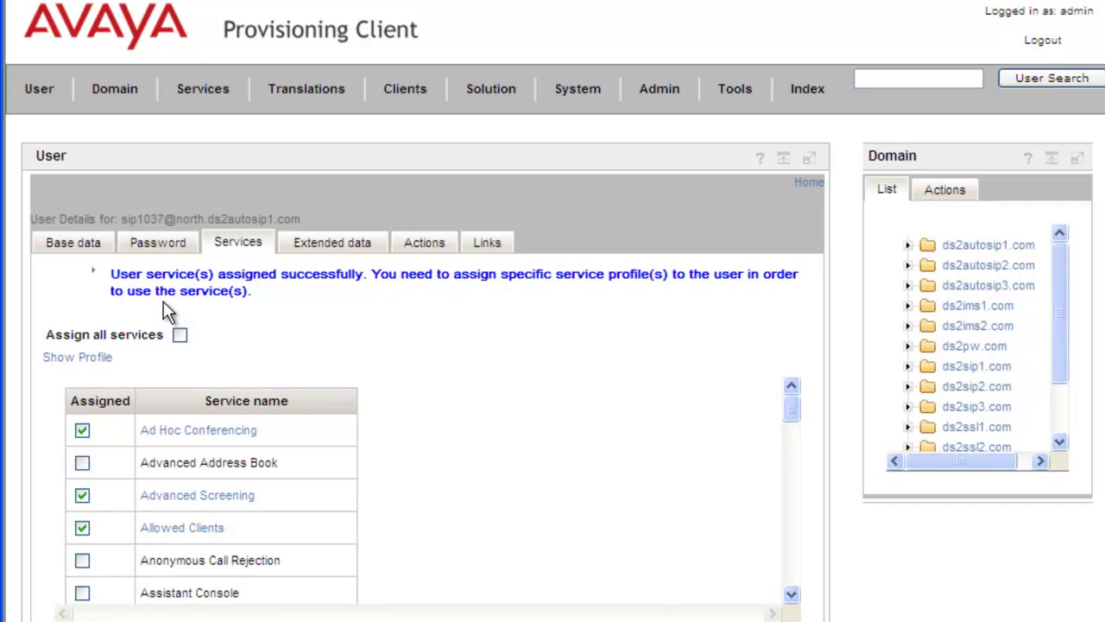
On the Call Park User Data tab, paste the user's address and load their settings.
{"action": "left_click", "coordinate": [211, 102]}
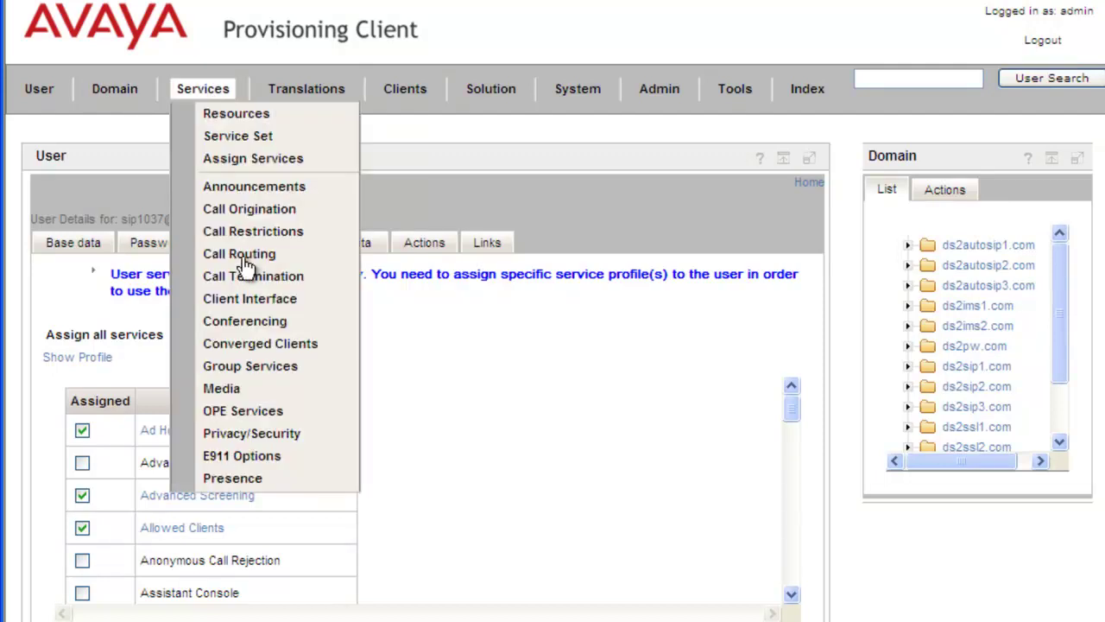
{"action": "mouse_move", "coordinate": [259, 253]}
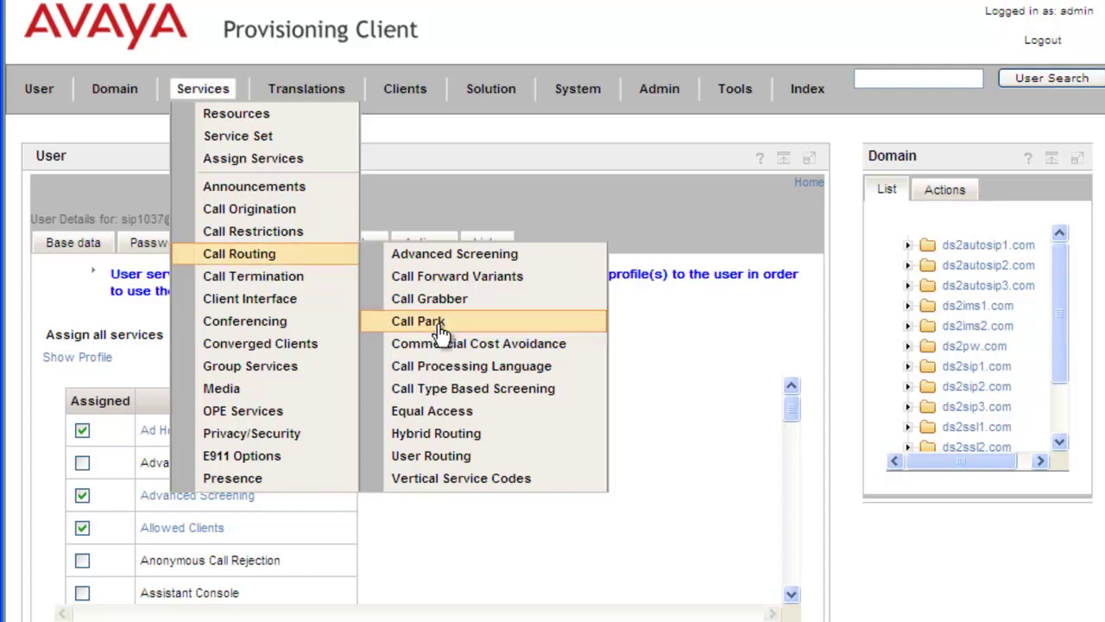
{"action": "left_click", "coordinate": [440, 326]}
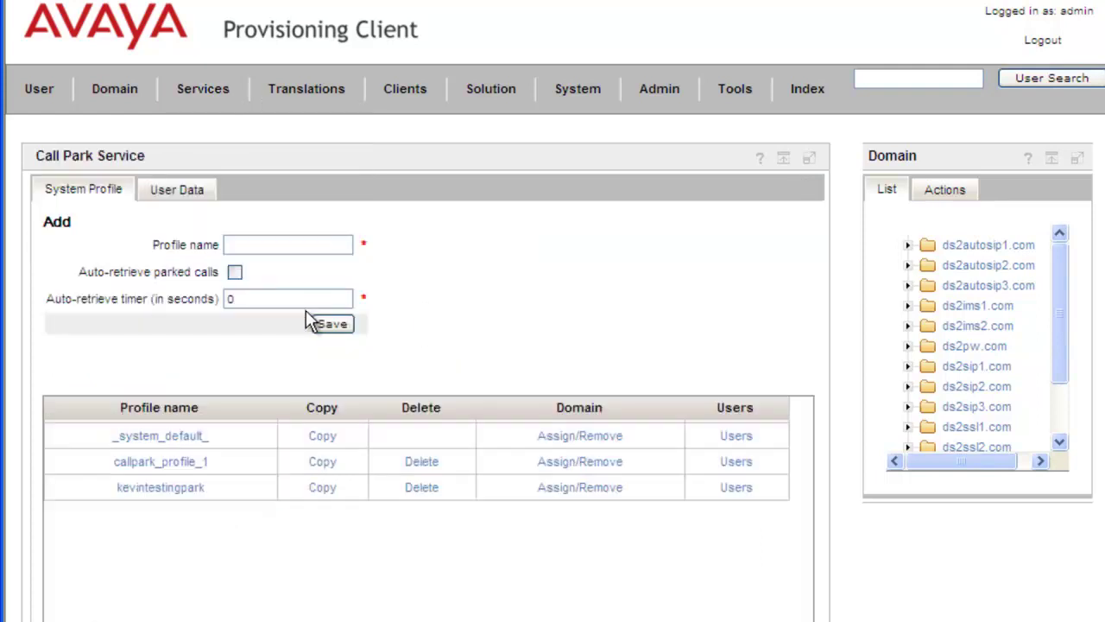
{"action": "left_click", "coordinate": [193, 190]}
{"action": "left_click", "coordinate": [221, 225]}
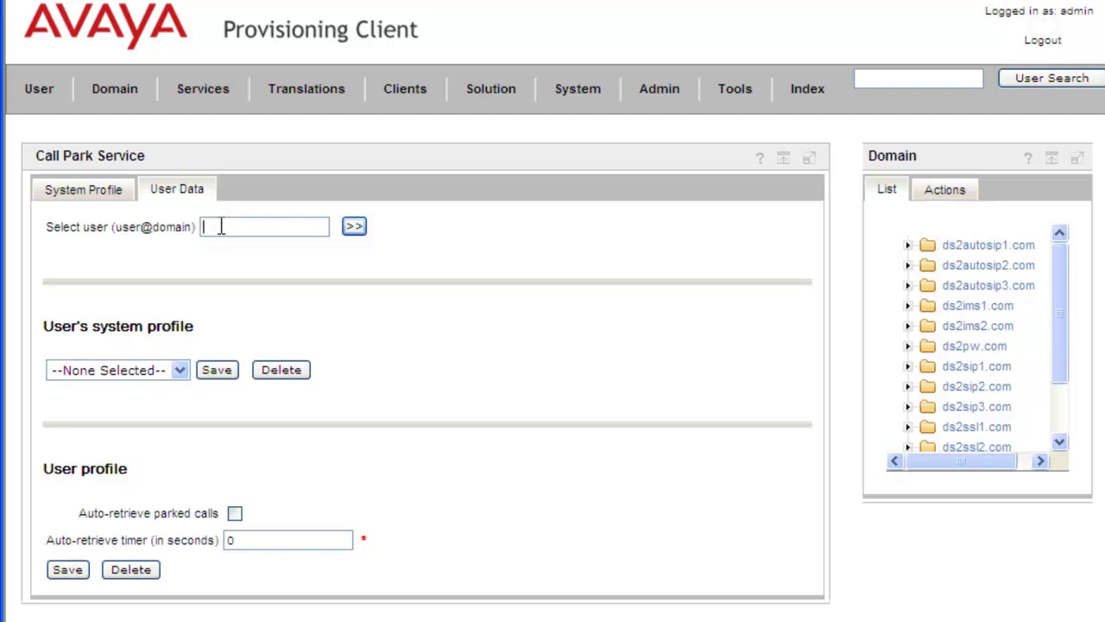
{"action": "key", "text": "ctrl+v"}
{"action": "left_click", "coordinate": [355, 228]}
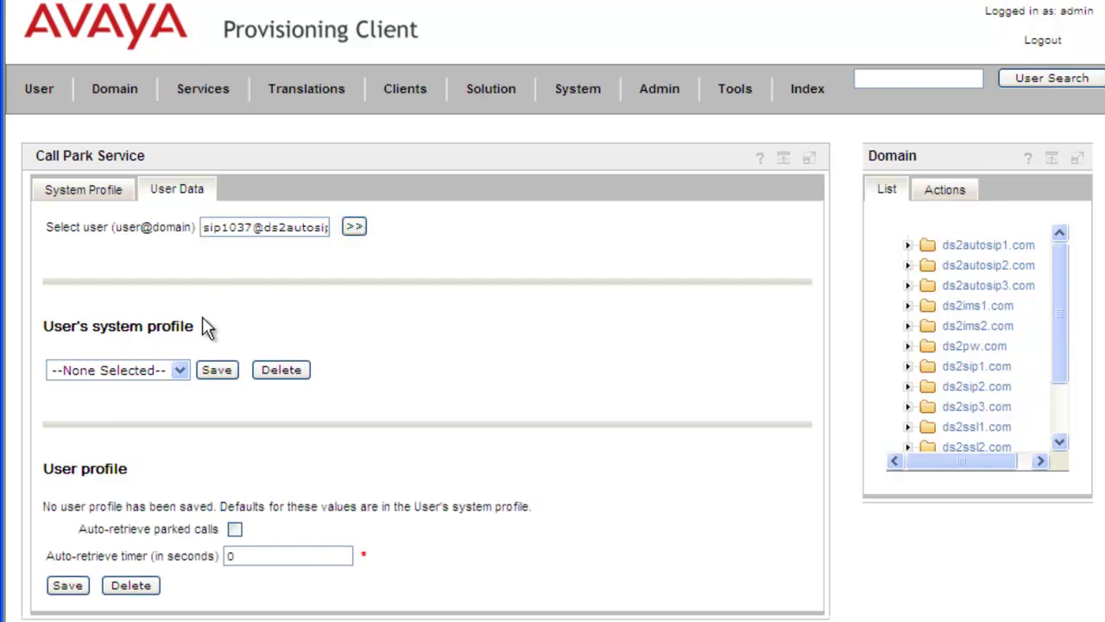
Set the user's system profile to kevintestingpark and save.
{"action": "left_click", "coordinate": [182, 371]}
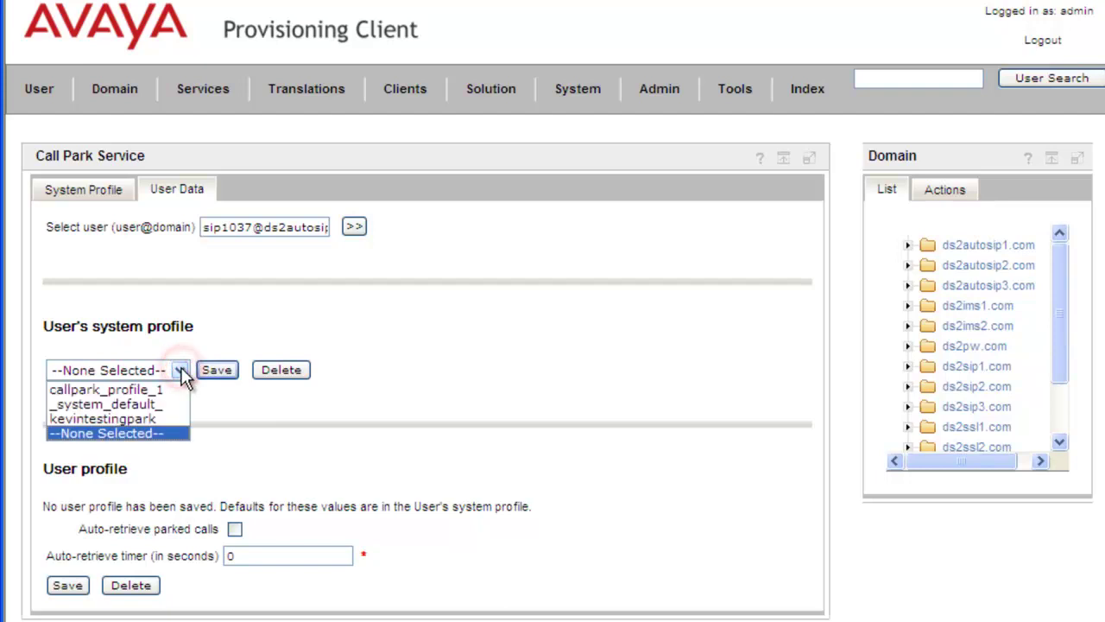
{"action": "left_click", "coordinate": [148, 423]}
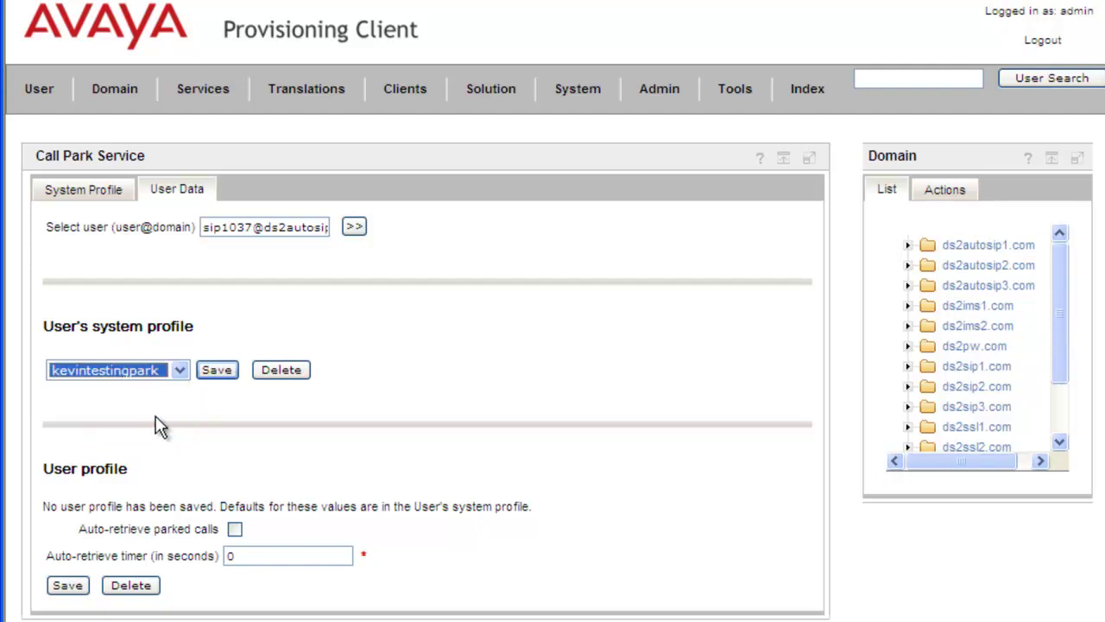
{"action": "left_click", "coordinate": [217, 372]}
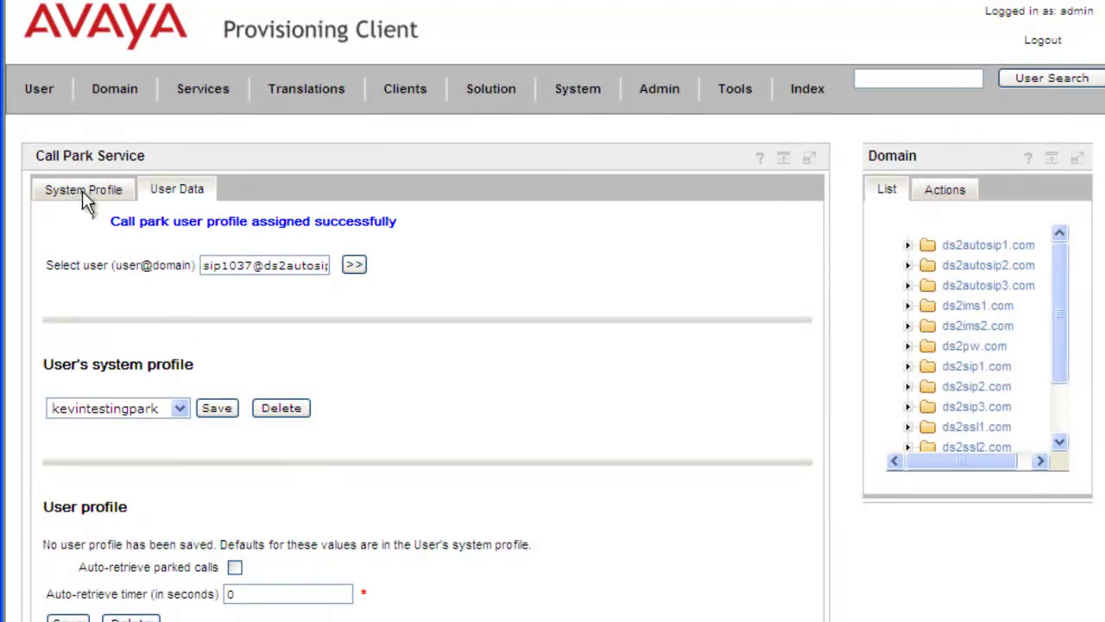
View the users assigned to kevintestingpark, then return to the System Profile list.
{"action": "left_click", "coordinate": [81, 190]}
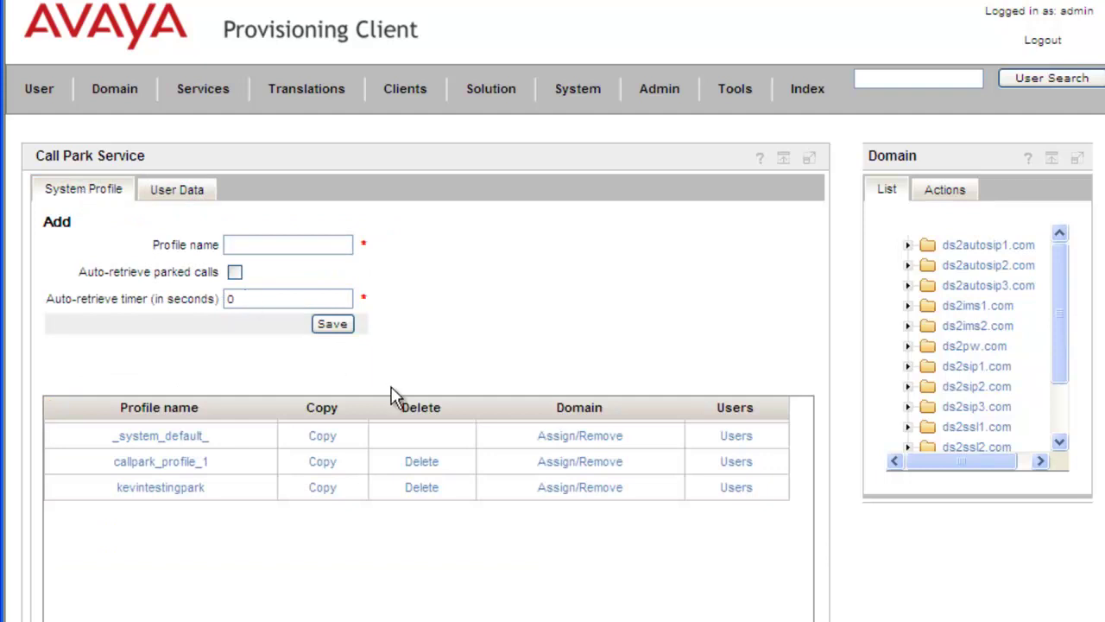
{"action": "left_click", "coordinate": [733, 489]}
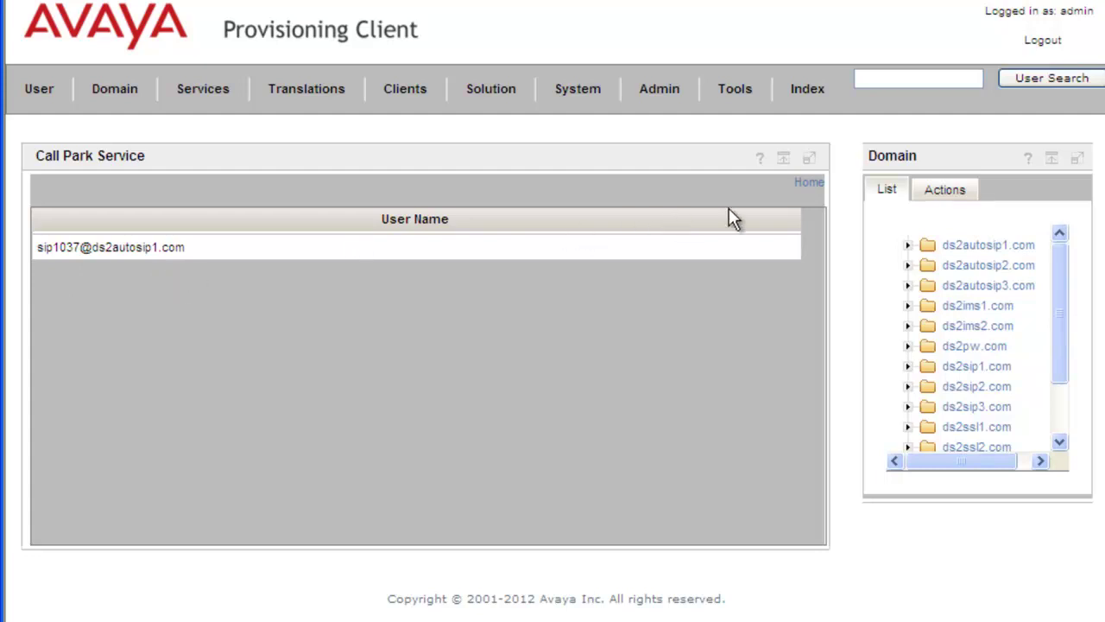
{"action": "left_click", "coordinate": [803, 186]}
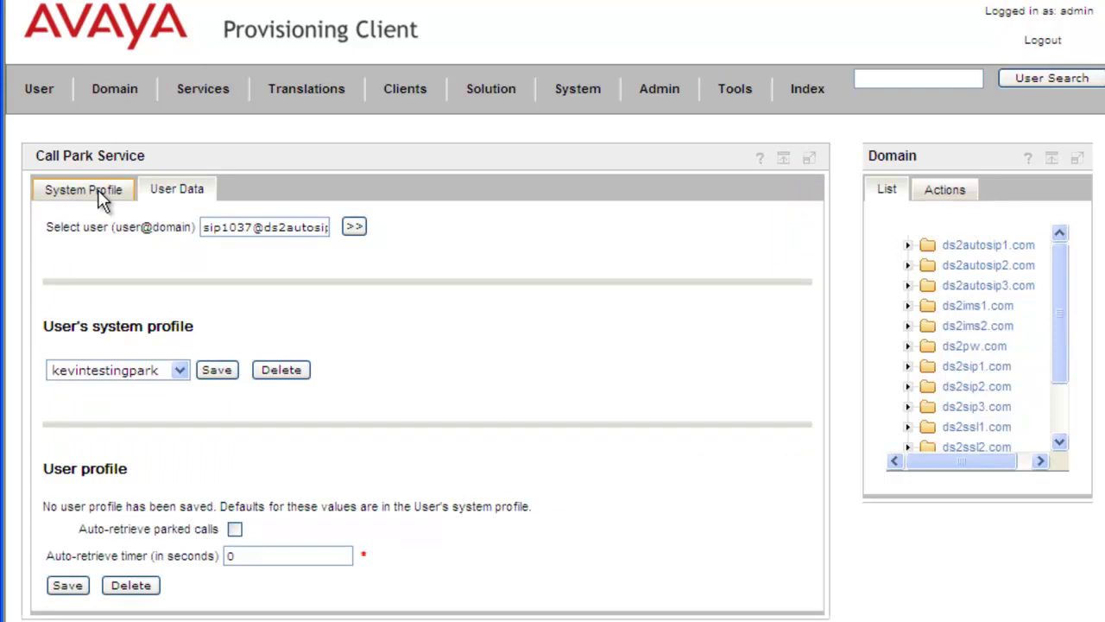
{"action": "left_click", "coordinate": [97, 192]}
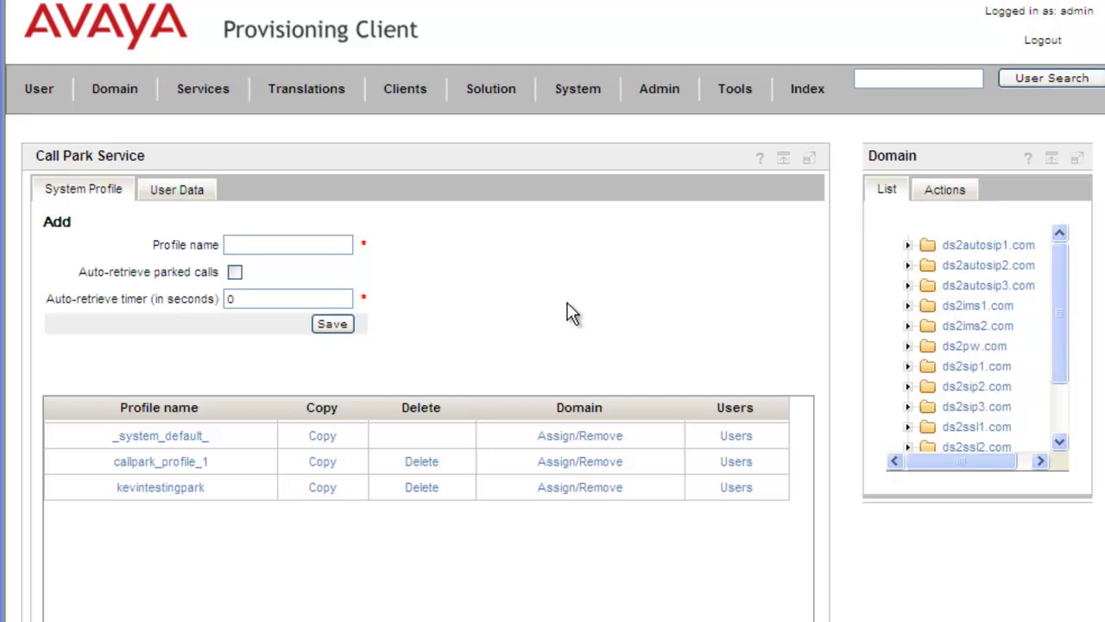
Delete the user's kevintestingpark system profile on User Data, confirming with the admin password.
{"action": "left_click", "coordinate": [185, 191]}
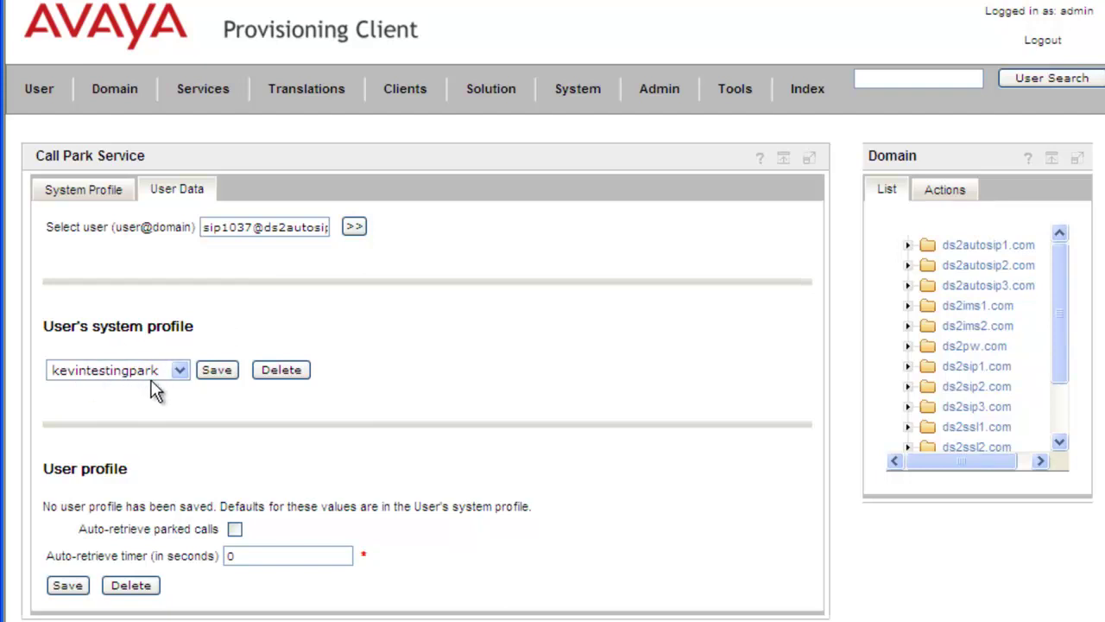
{"action": "left_click", "coordinate": [295, 369]}
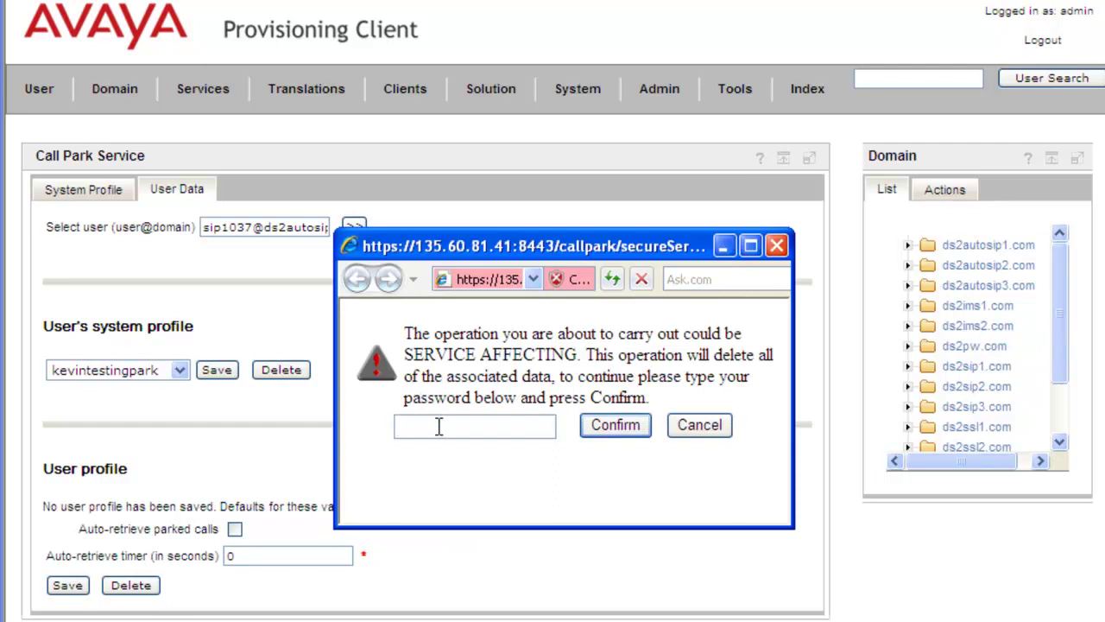
{"action": "type", "text": "aaaaa"}
{"action": "left_click", "coordinate": [629, 432]}
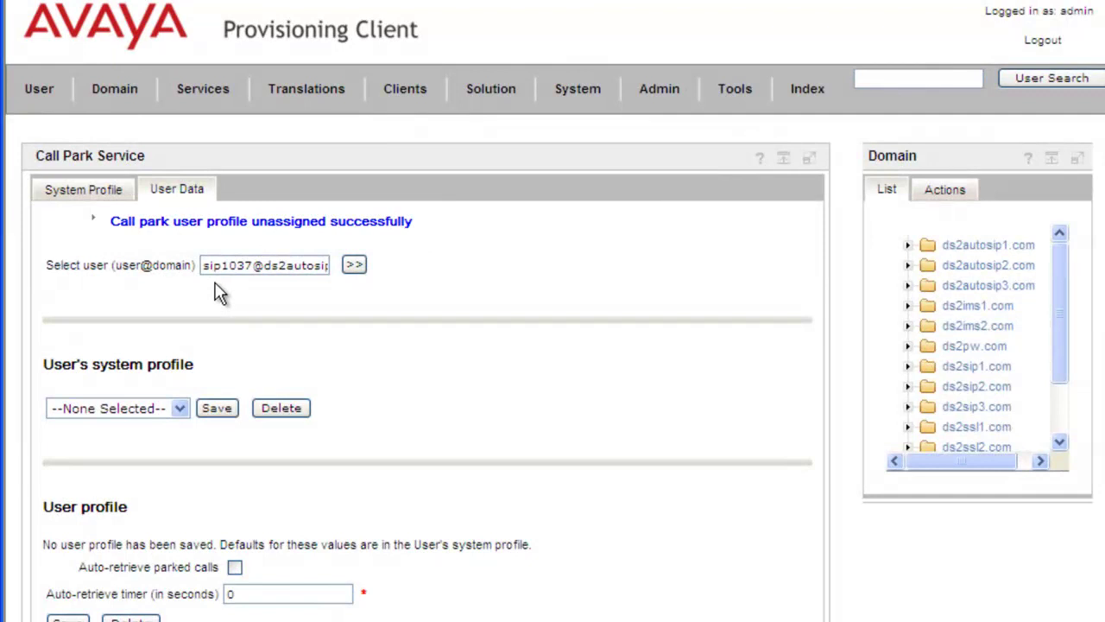
Remove ds2autosip1.com from kevintestingpark's selected domains and save the domain list.
{"action": "left_click", "coordinate": [69, 193]}
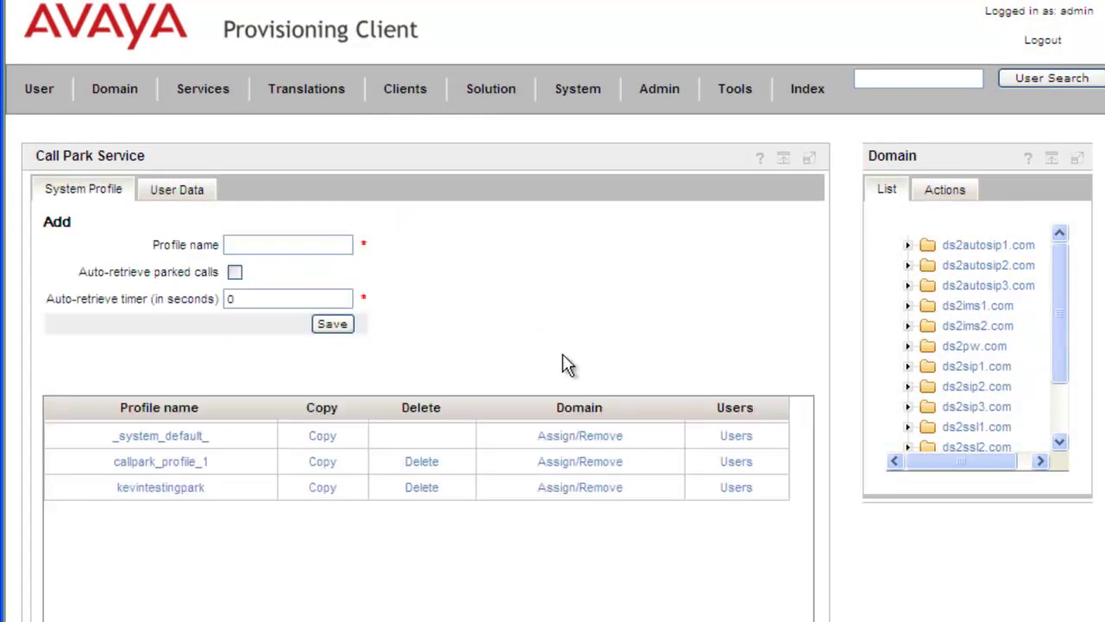
{"action": "left_click", "coordinate": [581, 494]}
{"action": "left_click", "coordinate": [574, 493]}
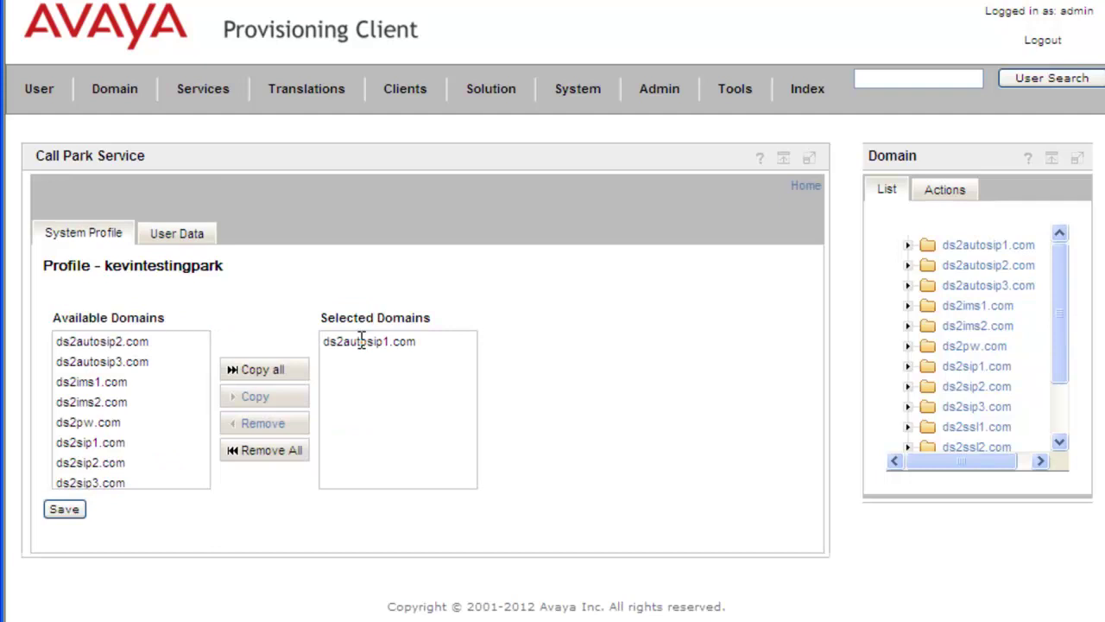
{"action": "left_click", "coordinate": [361, 340]}
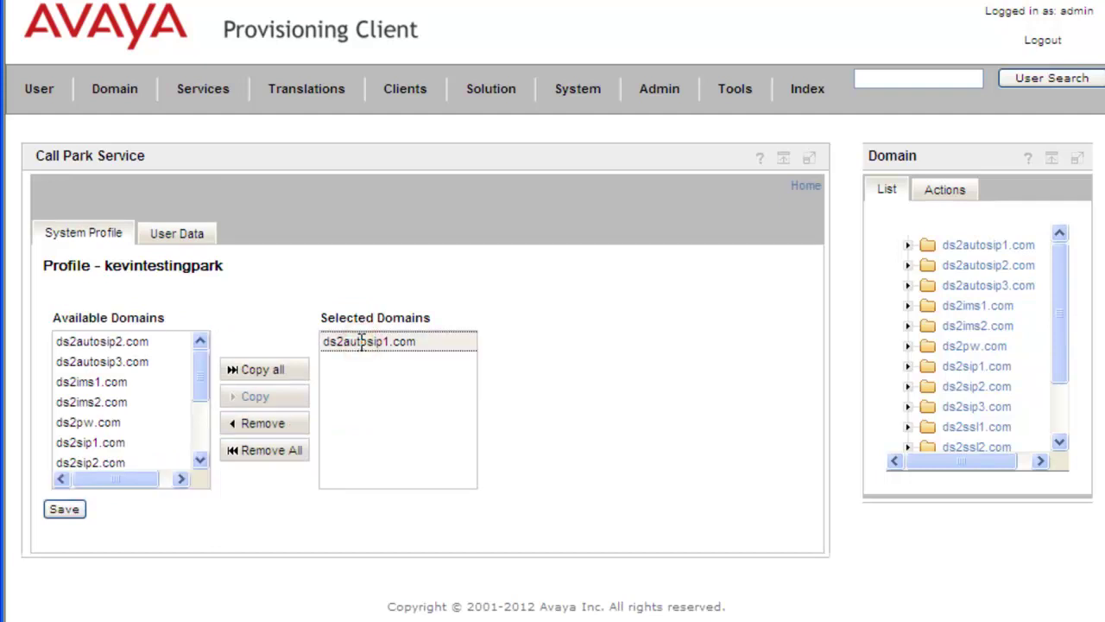
{"action": "left_click", "coordinate": [268, 425]}
{"action": "left_click", "coordinate": [63, 514]}
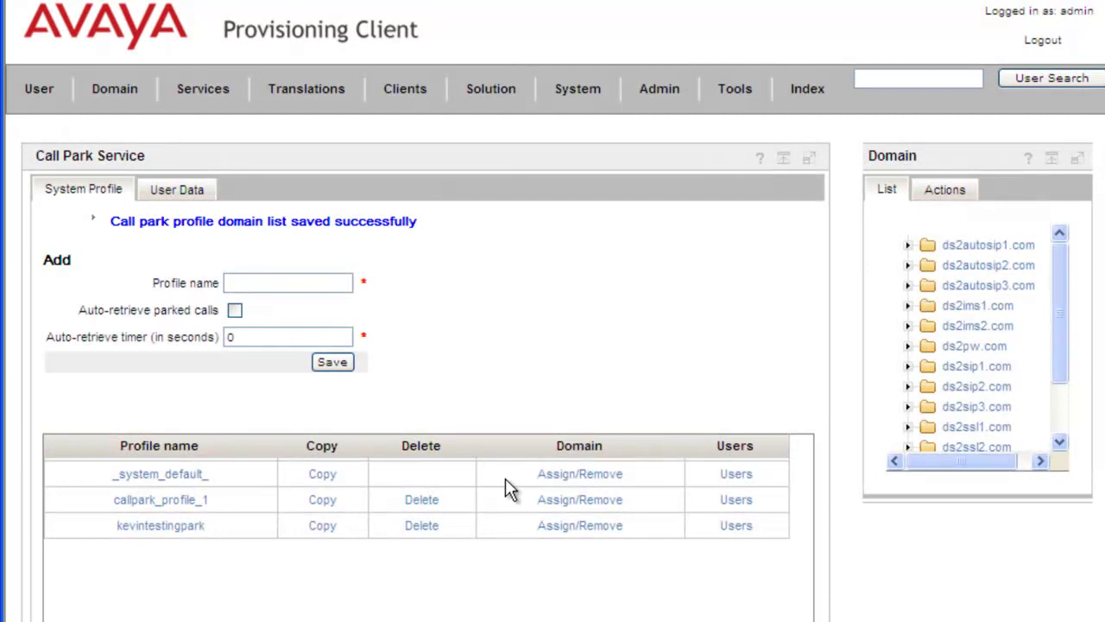
Delete the kevintestingpark profile, confirming with the admin password.
{"action": "left_click", "coordinate": [424, 529]}
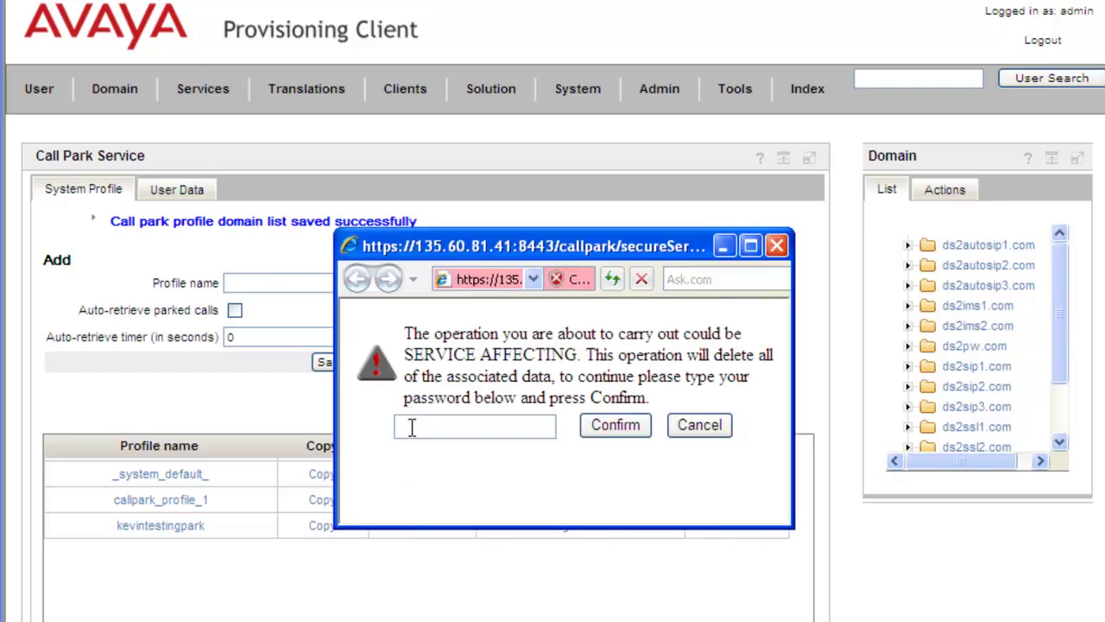
{"action": "left_click", "coordinate": [412, 427]}
{"action": "type", "text": "admin"}
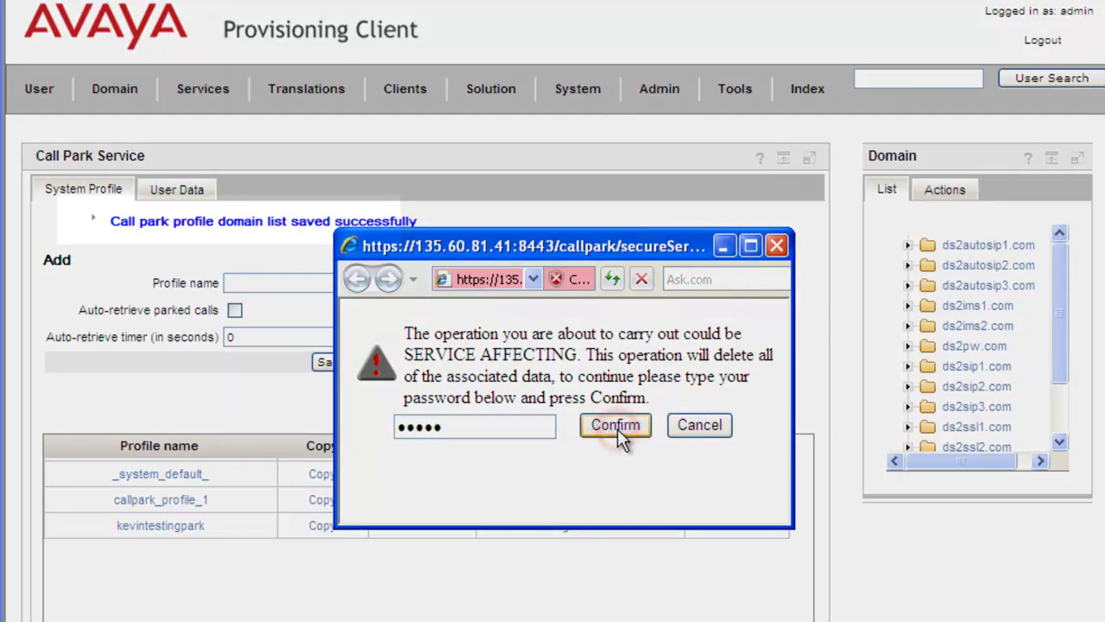
{"action": "left_click", "coordinate": [620, 434]}
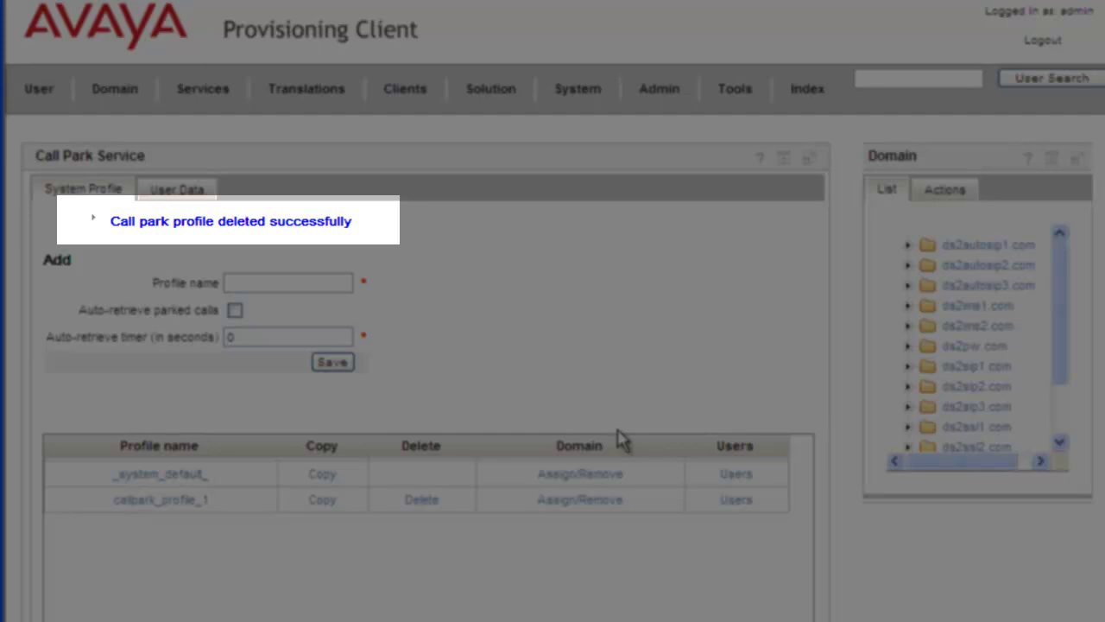